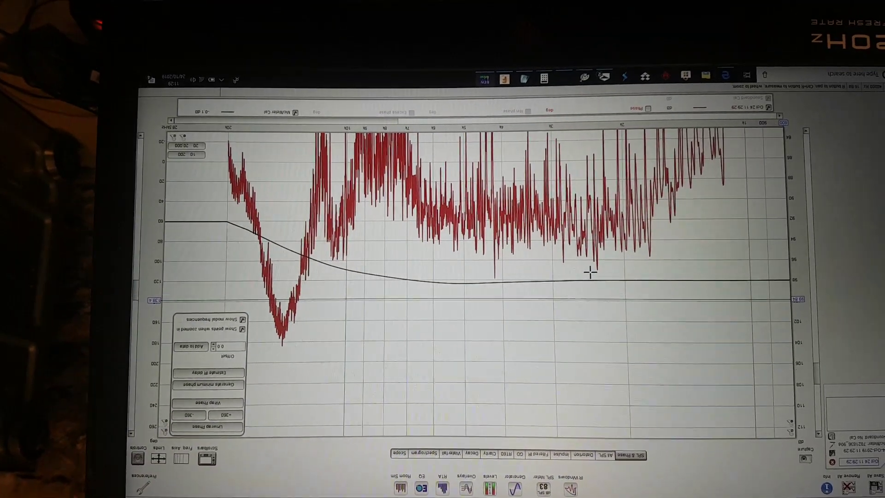
# Smooth the measured response to 1/6 octave, giving a clean curve near 92 dB.
pyautogui.click(879, 469)
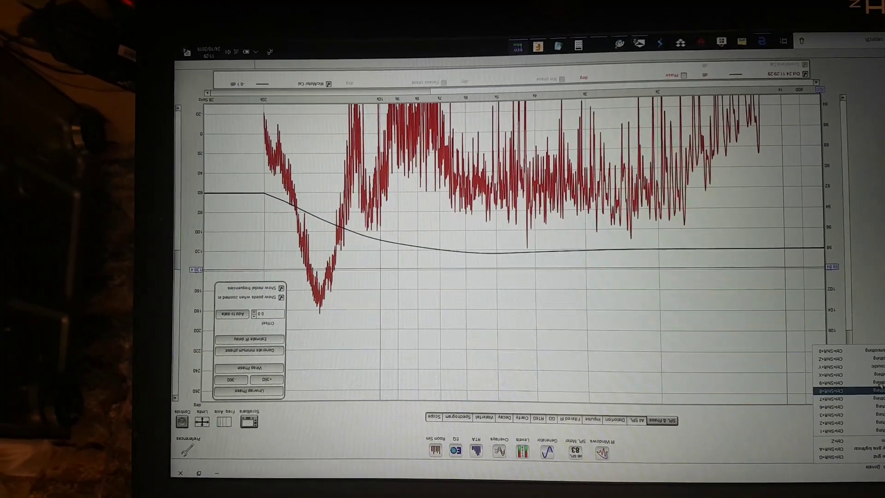
pyautogui.click(861, 410)
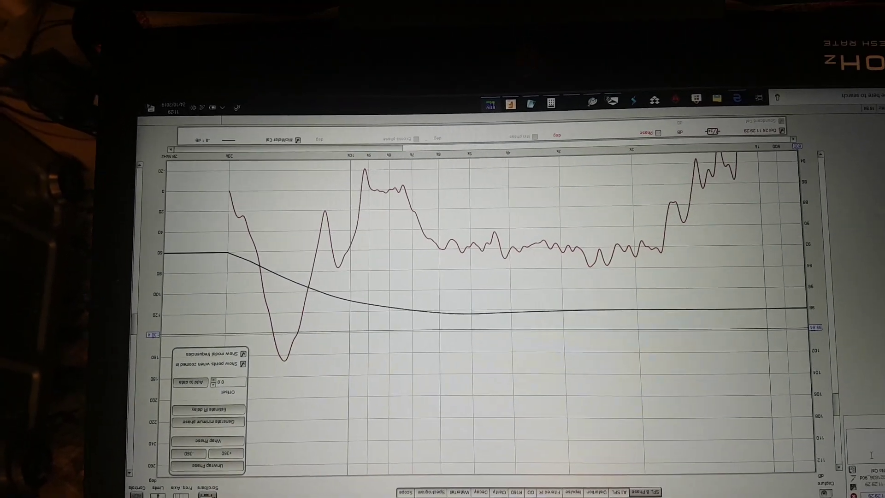